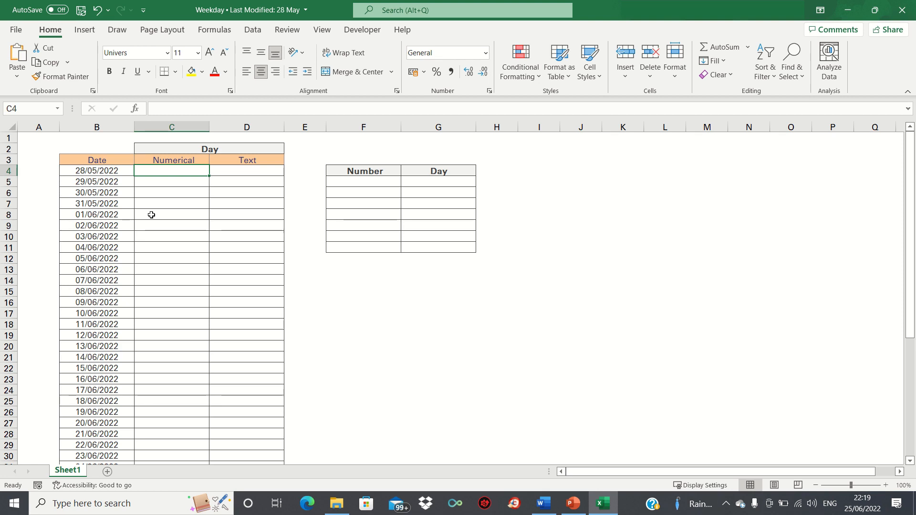
- Examine how far the list of dates in column B extends, and return to the first Numerical cell, C4
key("Left")
key("ctrl+Down")
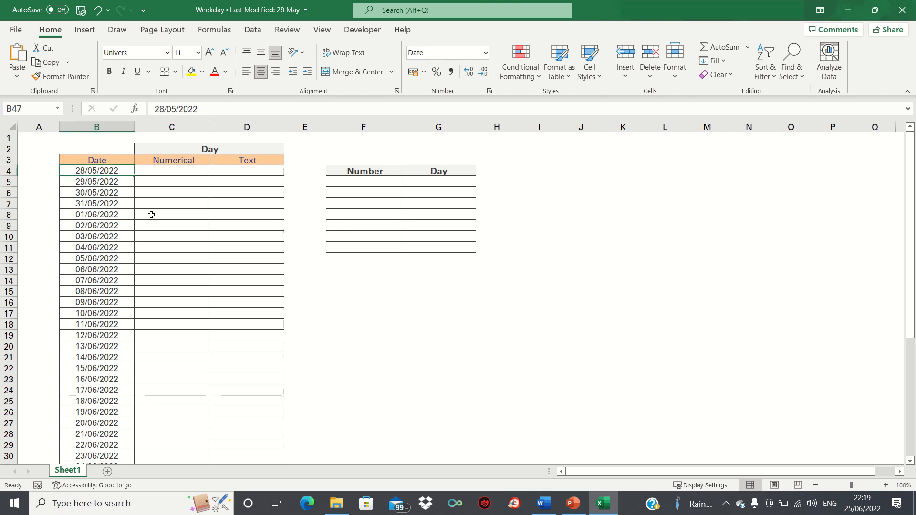
key("ctrl+Up")
key("ctrl+Up")
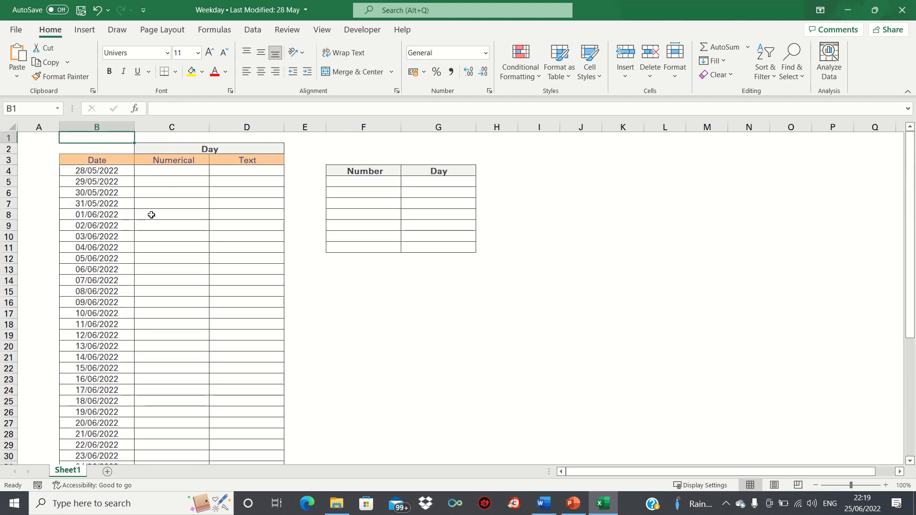
key("Down")
key("Down")
key("Down")
key("Right")
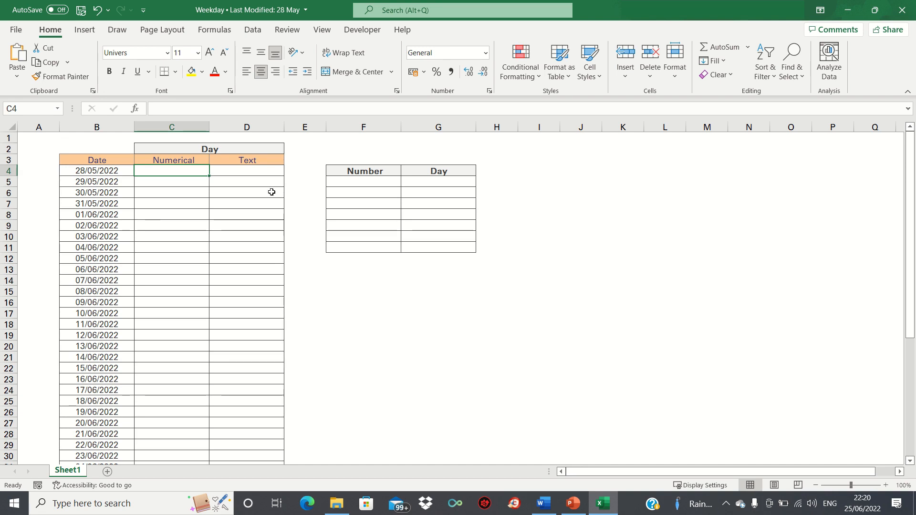
- Enter =WEEKDAY(B4,2) in C4 and fill it down the Numerical column for all the dates
type("=WEEKDAY(")
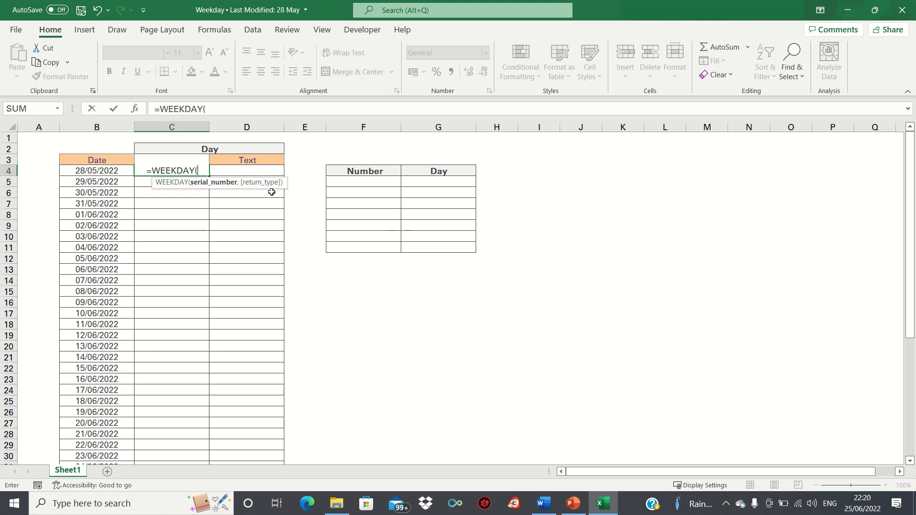
key("Left")
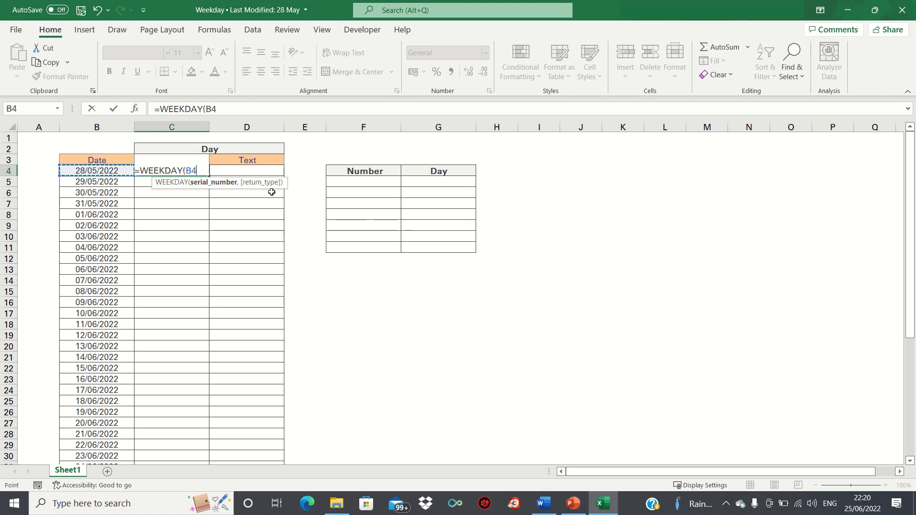
type(",")
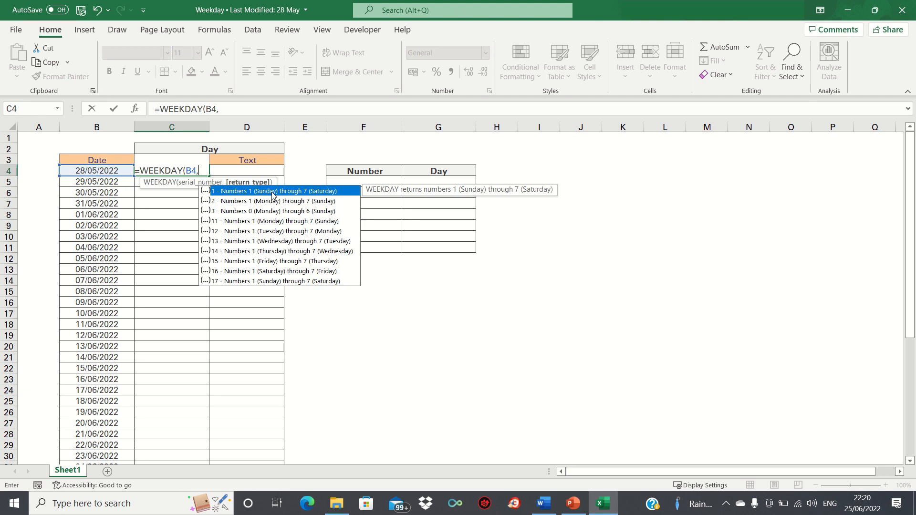
type("2)")
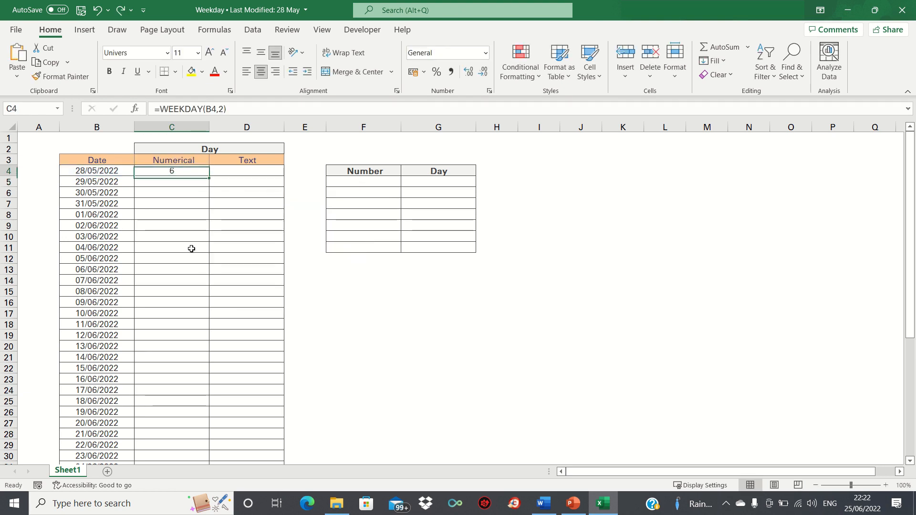
double_click(210, 178)
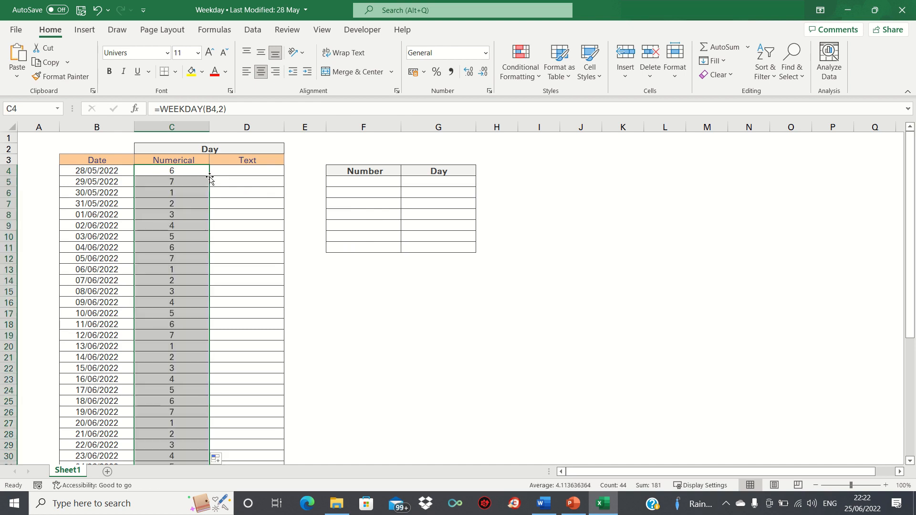
left_click(211, 179)
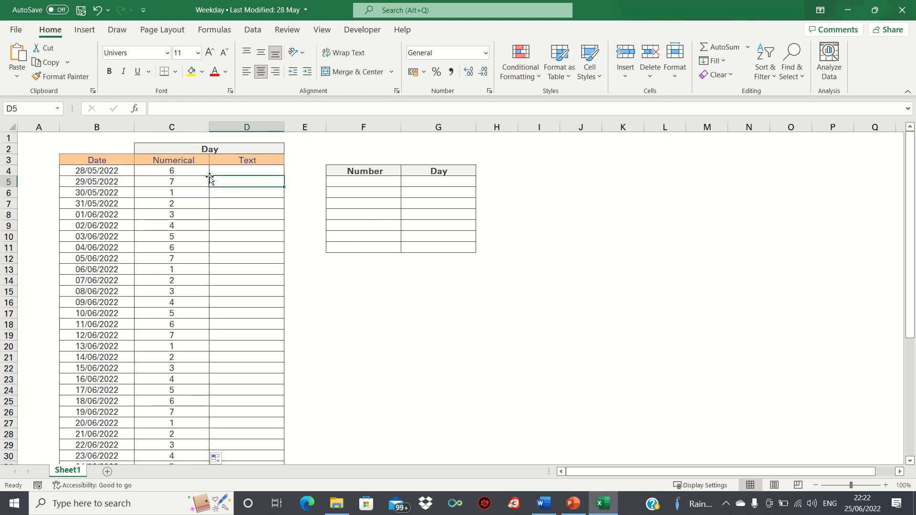
key("Up")
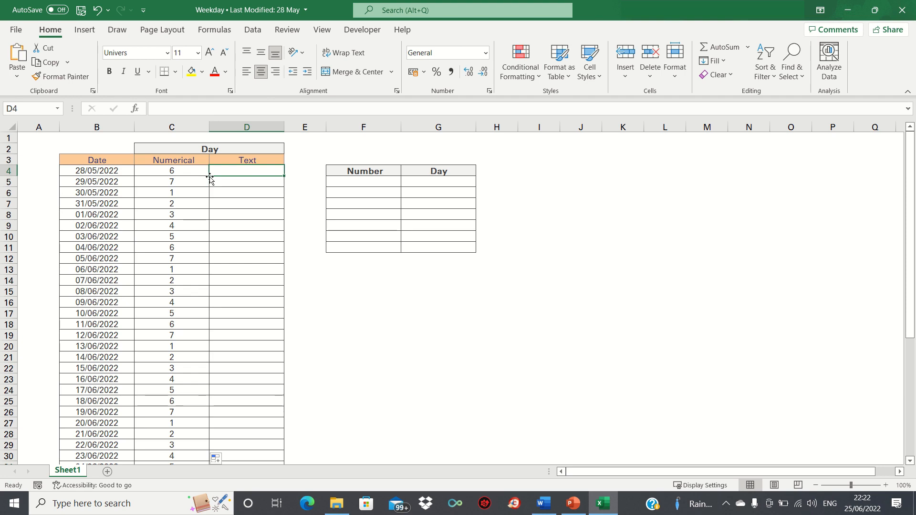
left_click(207, 177)
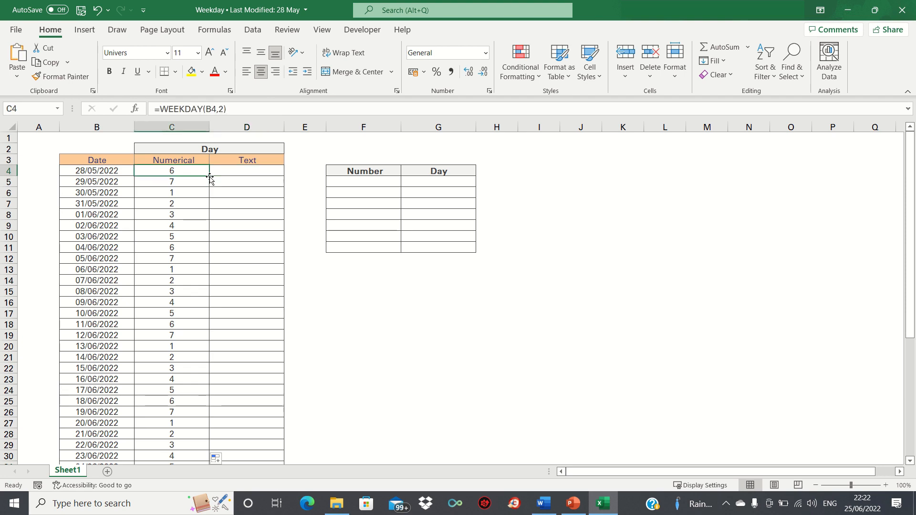
left_click(182, 194)
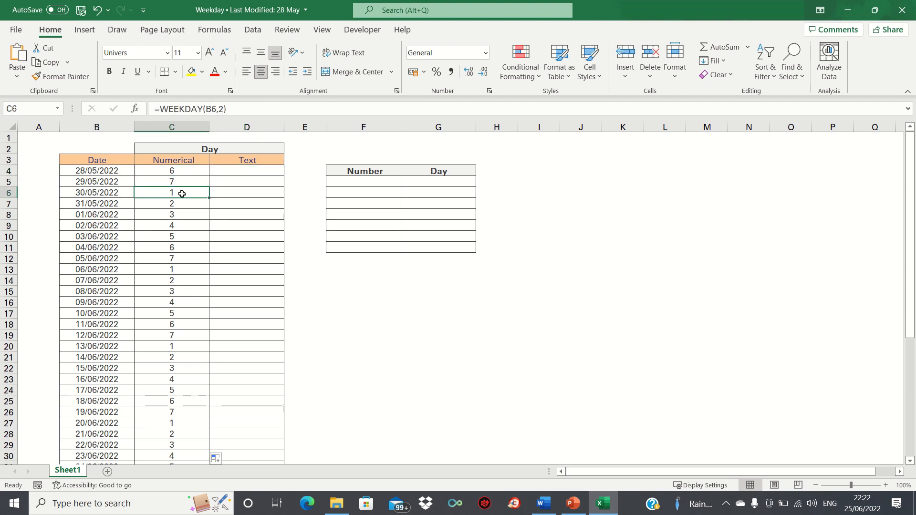
key("Down")
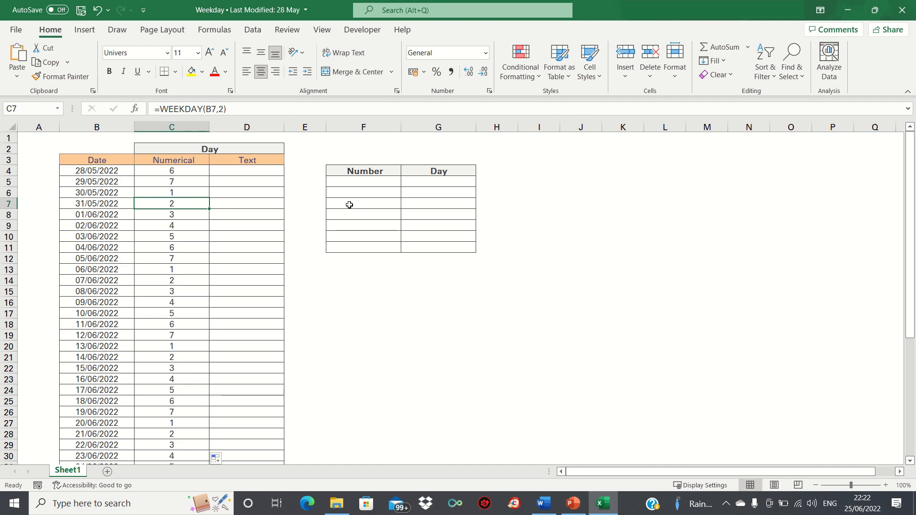
- Number the lookup table 1 to 7 by entering 1 in F5 and =F5+1 in F6, filled down to F11
left_click(367, 183)
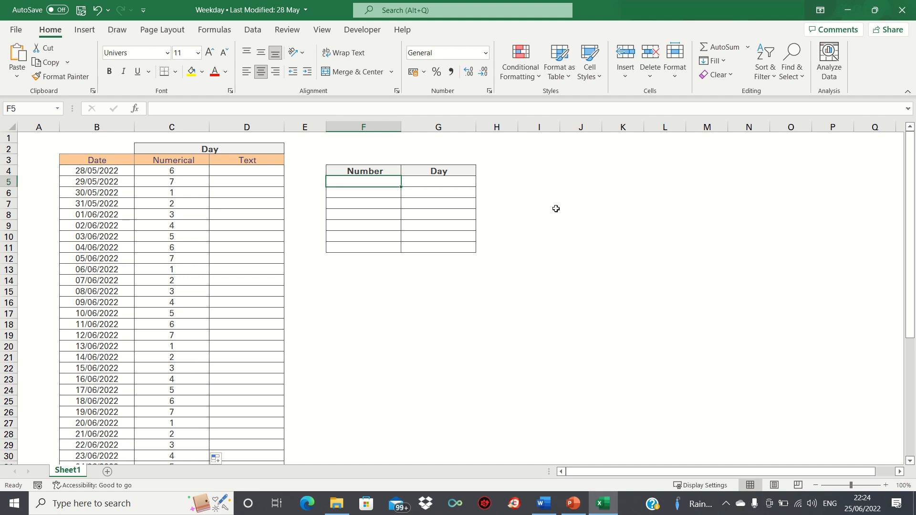
type("1")
key("Return")
type("=")
key("Up")
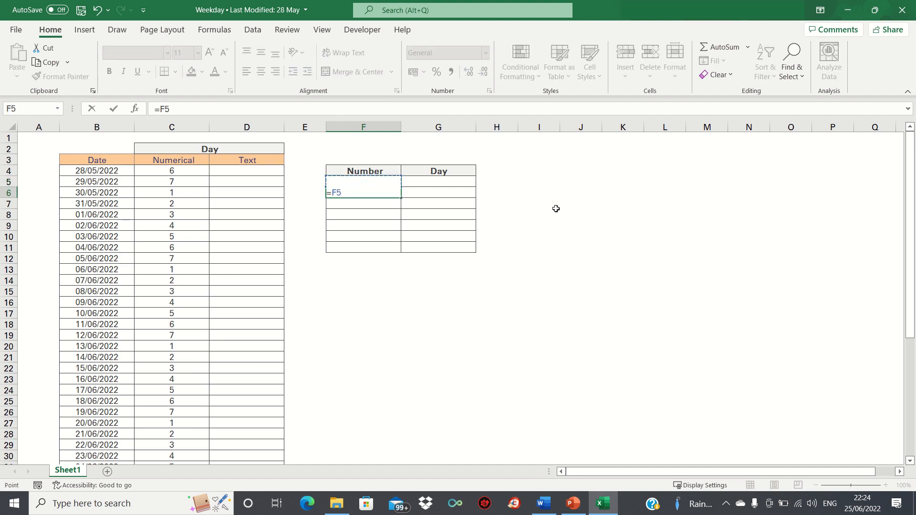
type("+1")
key("Return")
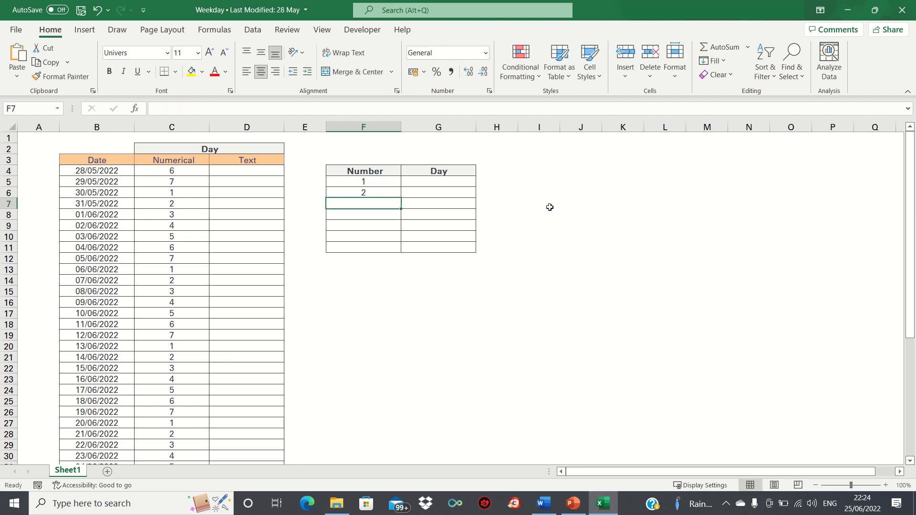
left_click(398, 192)
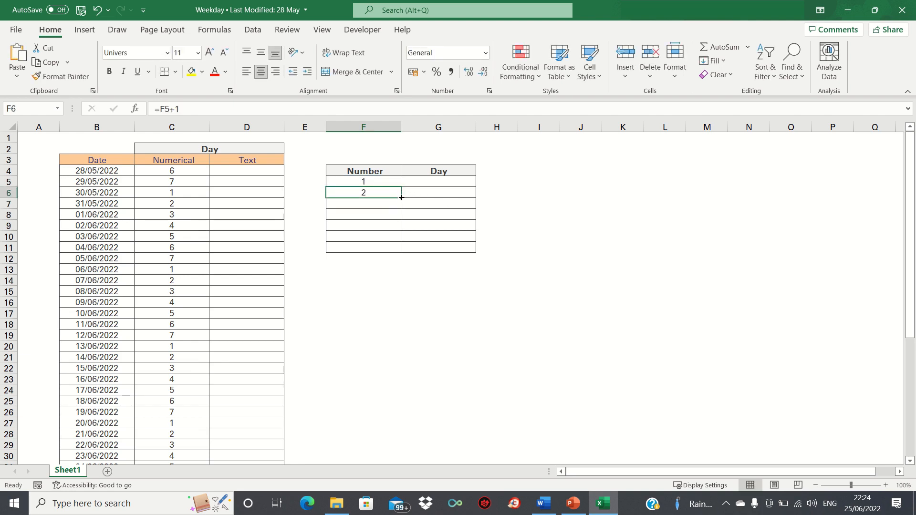
left_click_drag(402, 197, 401, 251)
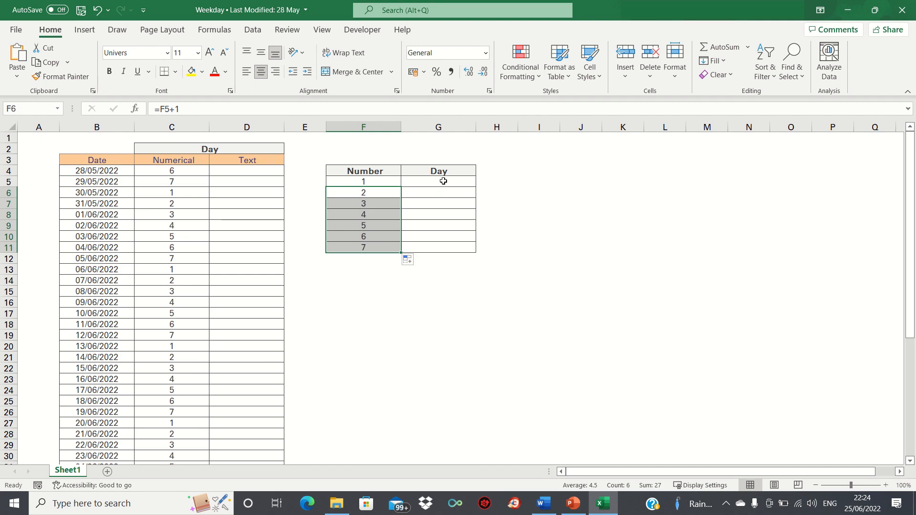
- Enter Monday and Tuesday in G5 and G6, and extend the day series through Sunday in G11
left_click(443, 181)
type("Monday")
key("Return")
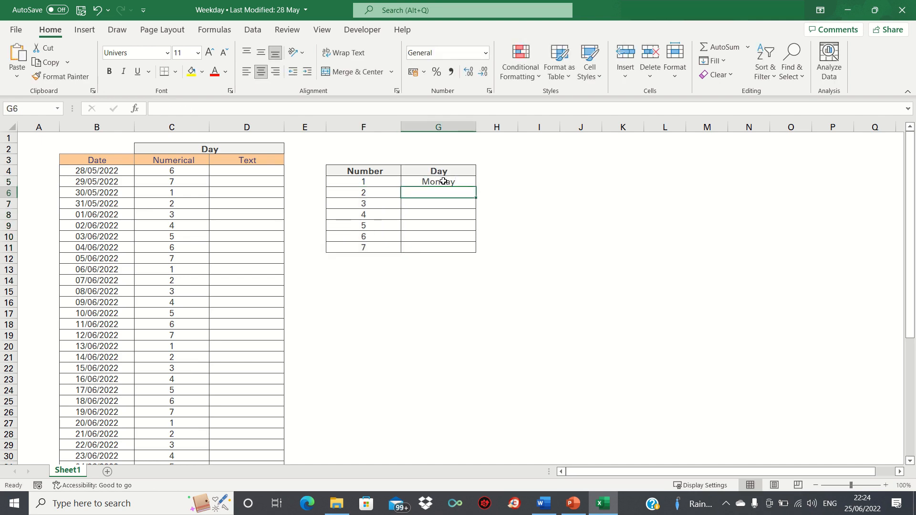
type("Tuesday")
key("Return")
key("Left")
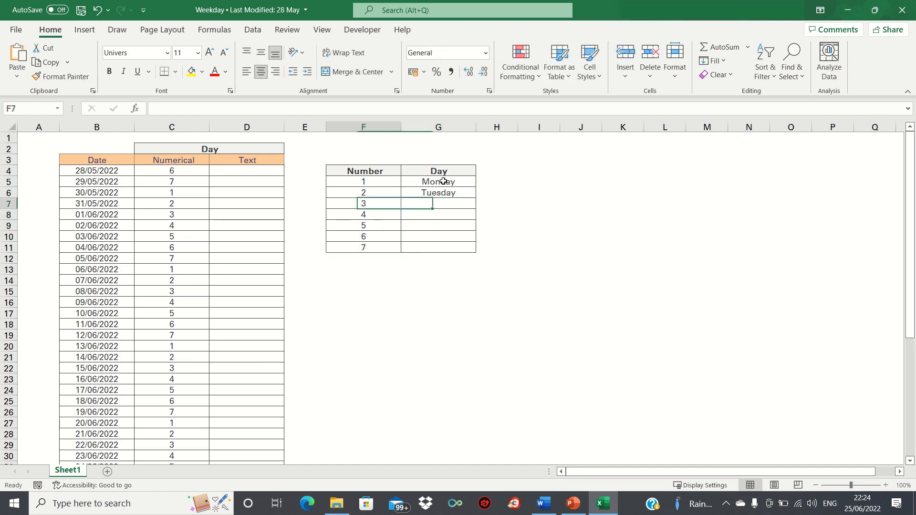
key("Left")
key("Right")
key("Right")
left_click(443, 181)
key("shift+Down")
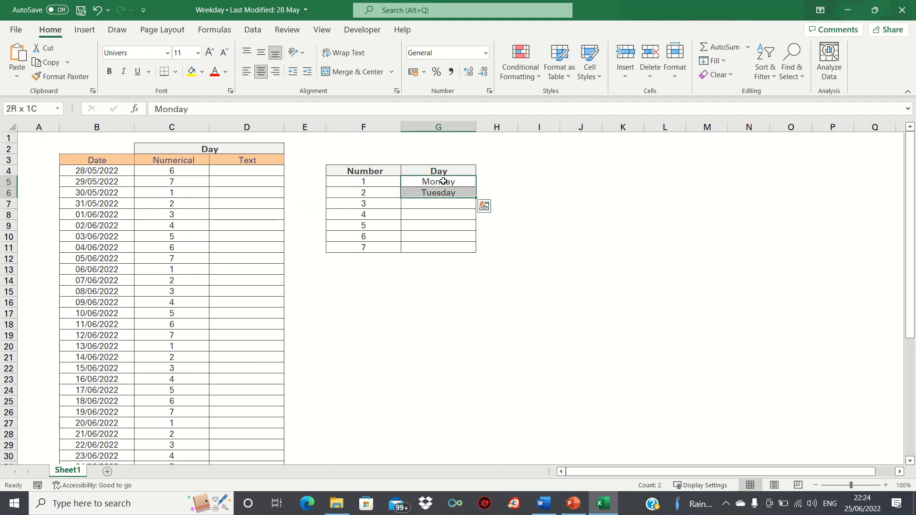
left_click_drag(476, 198, 476, 251)
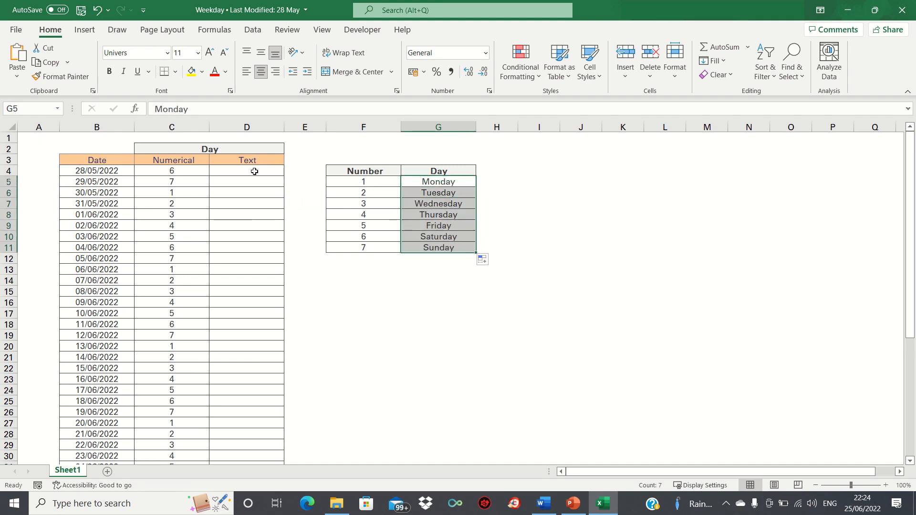
- Write the formula =VLOOKUP(C4,F5:G11,2,FALSE) in the first Text cell, D4
left_click(254, 172)
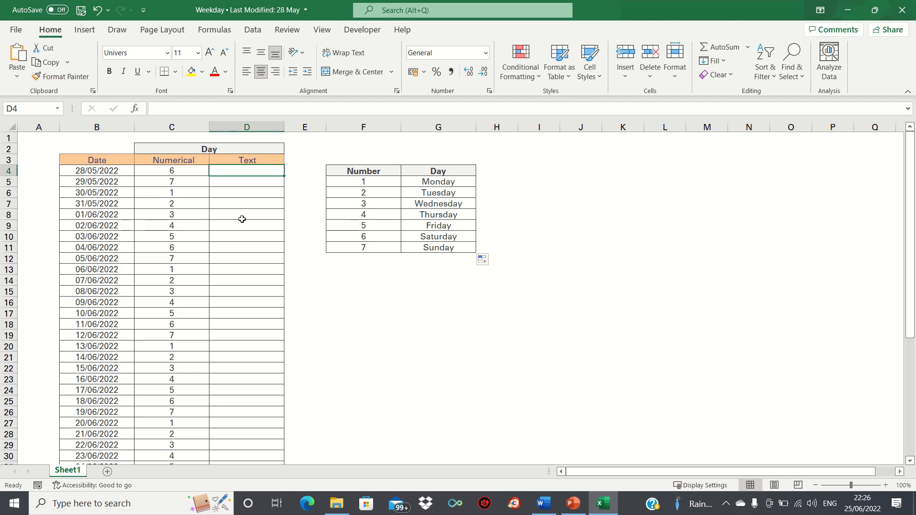
type("=VLOOKUP")
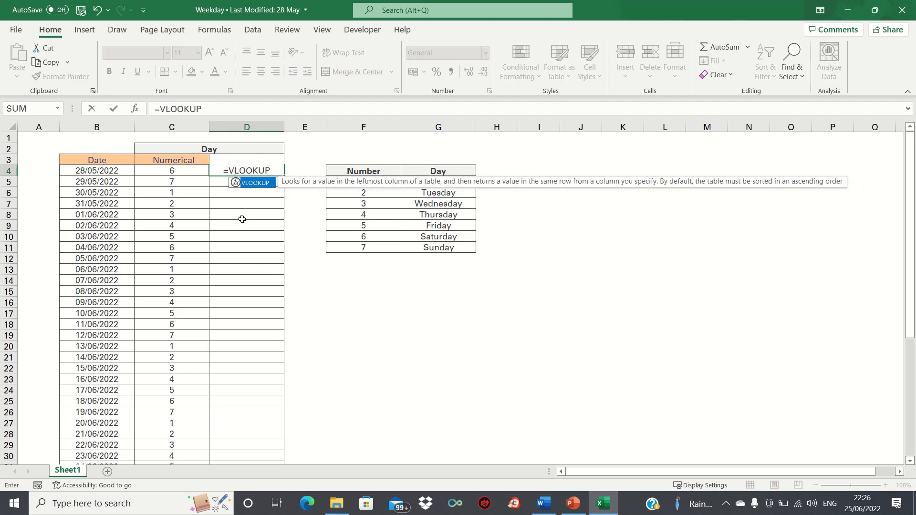
type("(")
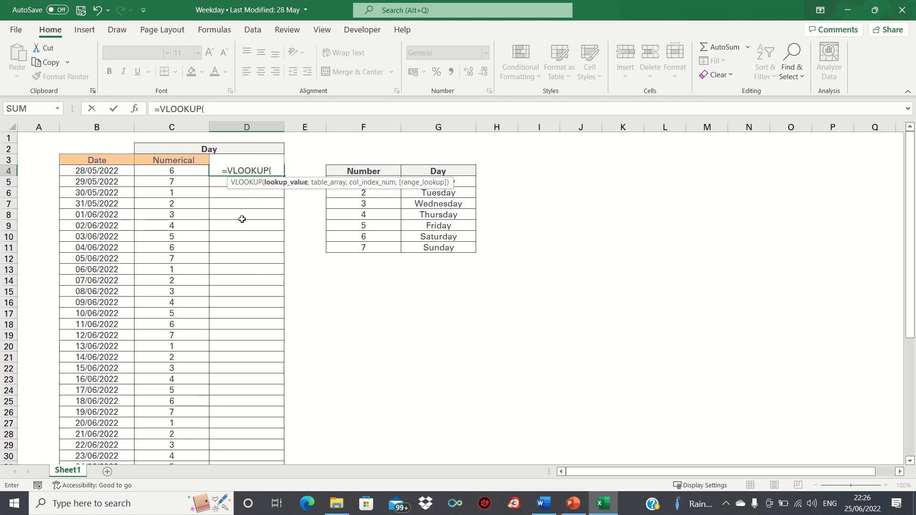
key("Left")
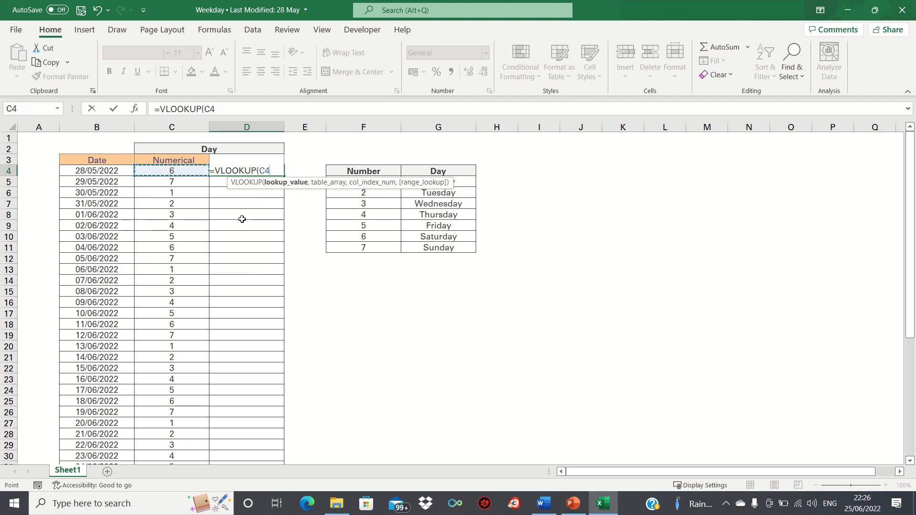
type(",")
key("Right")
key("Right")
key("Down")
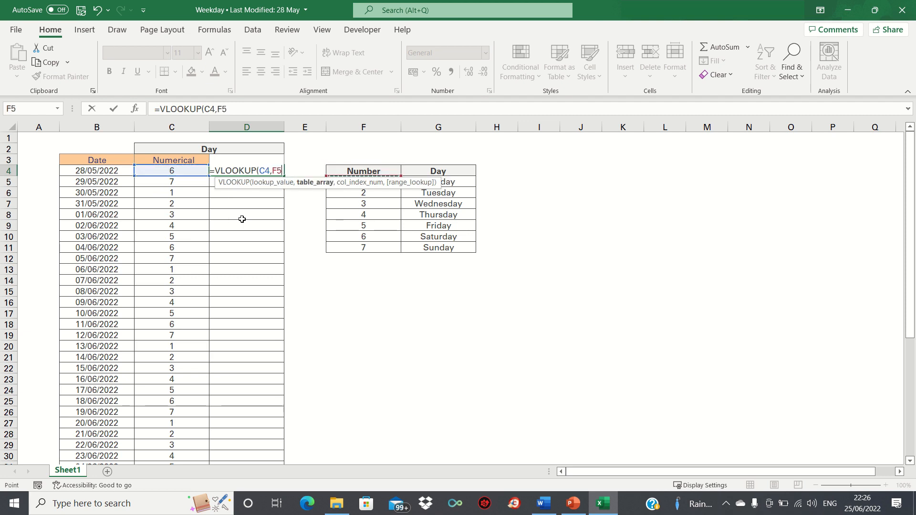
key("shift+Right")
key("ctrl+shift+Down")
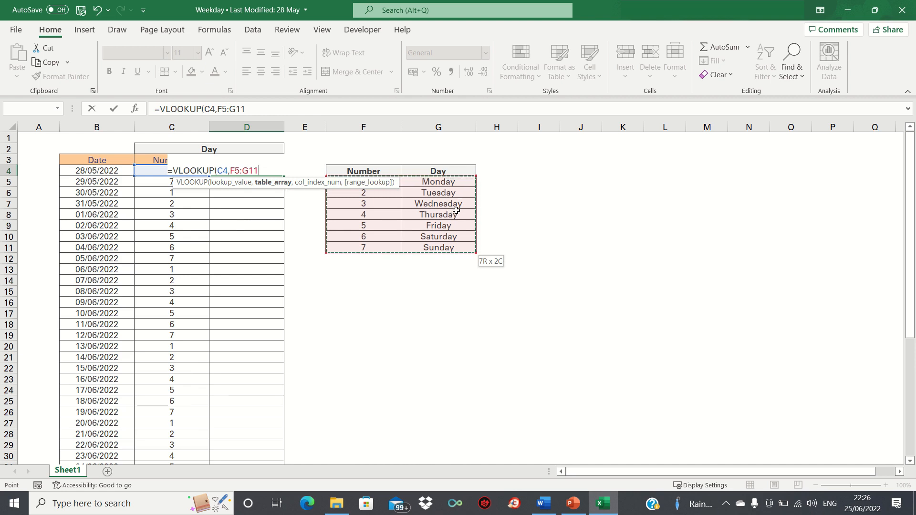
type(",2")
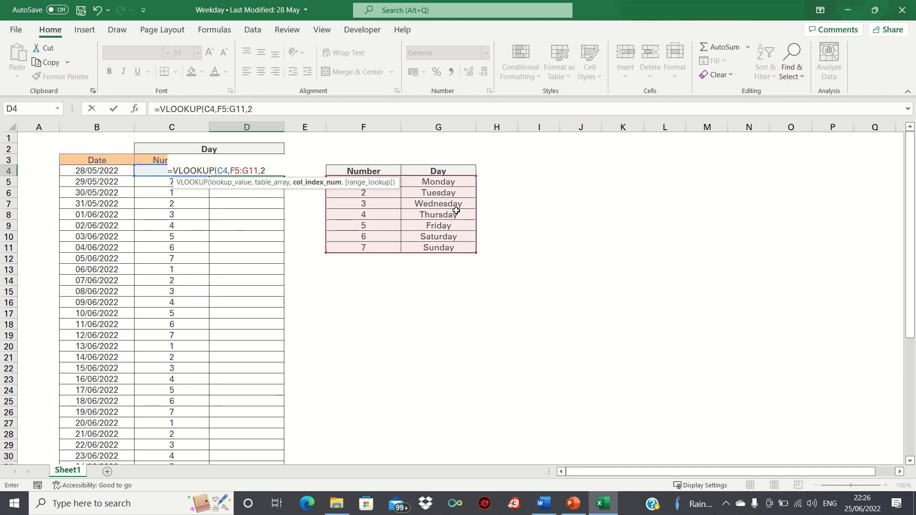
type(",FALSE)")
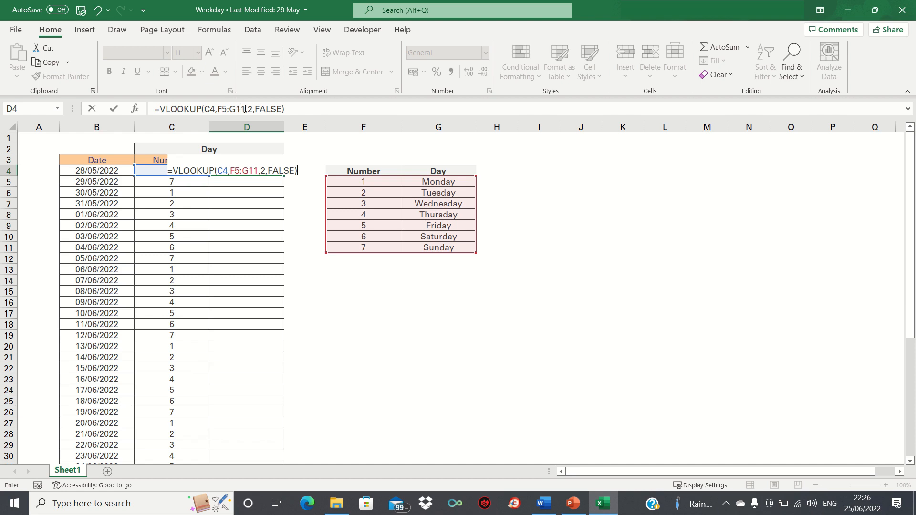
- Make the lookup range in D4's formula absolute as $F$5:$G$11 and fill the formula down the Text column
left_click_drag(245, 109, 218, 110)
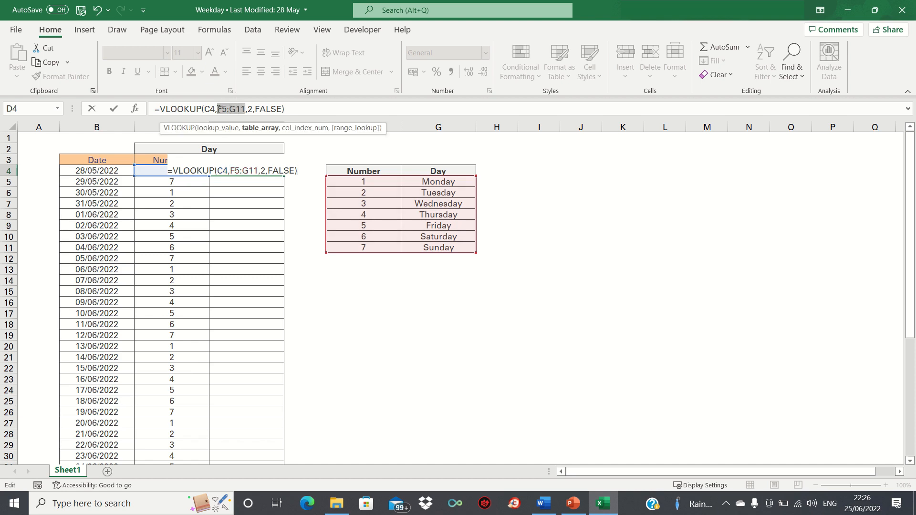
key("F4")
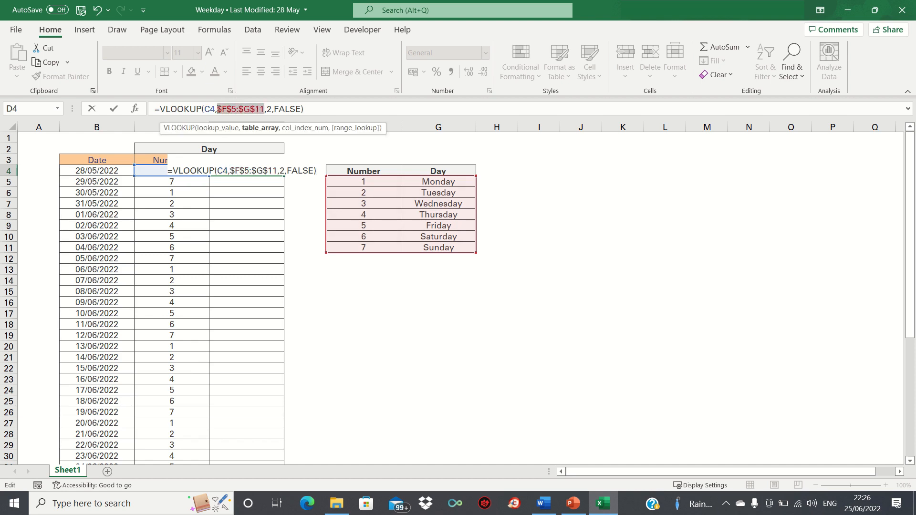
key("ctrl+Return")
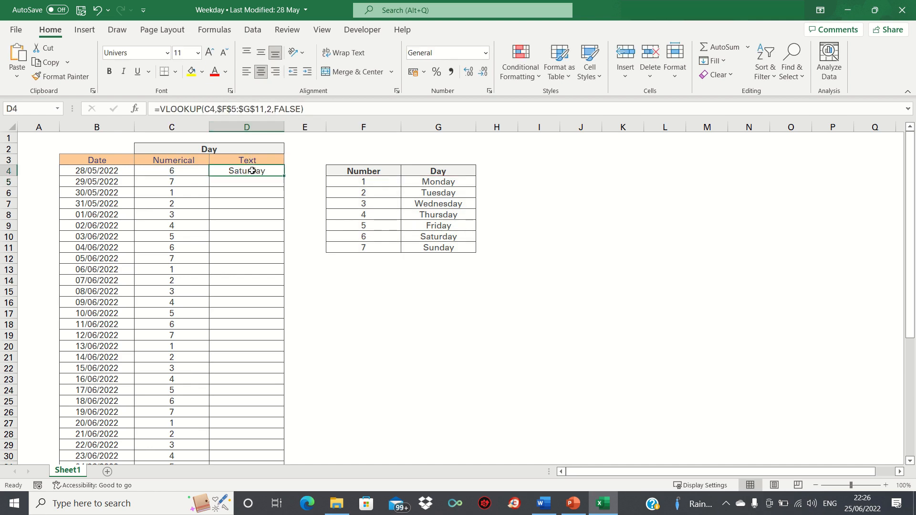
double_click(284, 176)
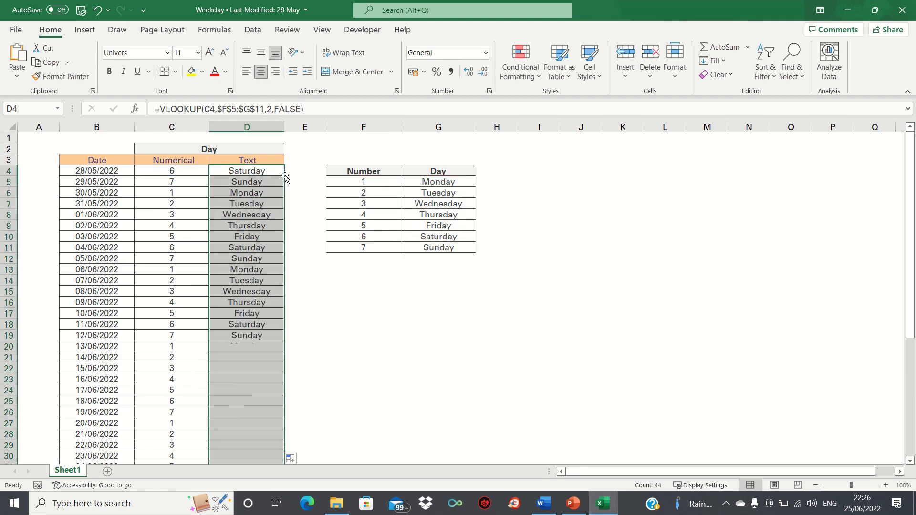
left_click(275, 172)
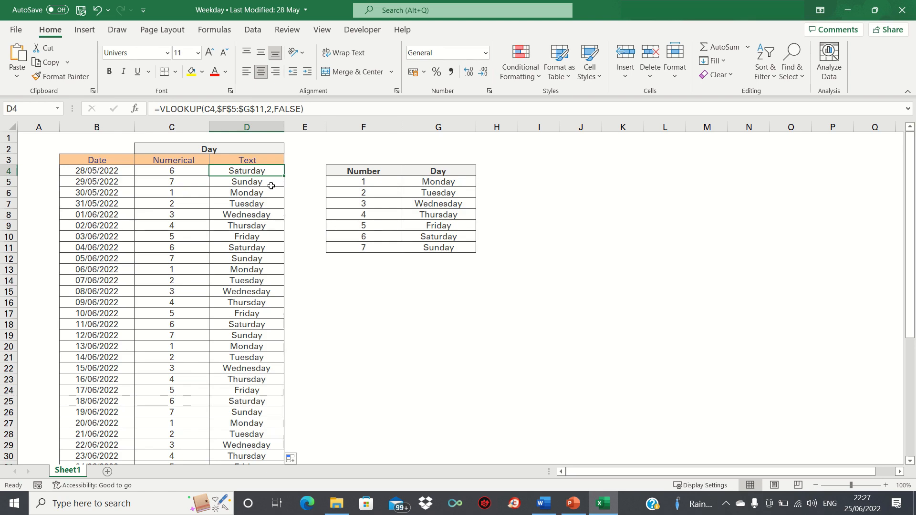
key("Down")
key("Up")
key("ctrl+shift+Down")
key("ctrl+Up")
key("ctrl+Up")
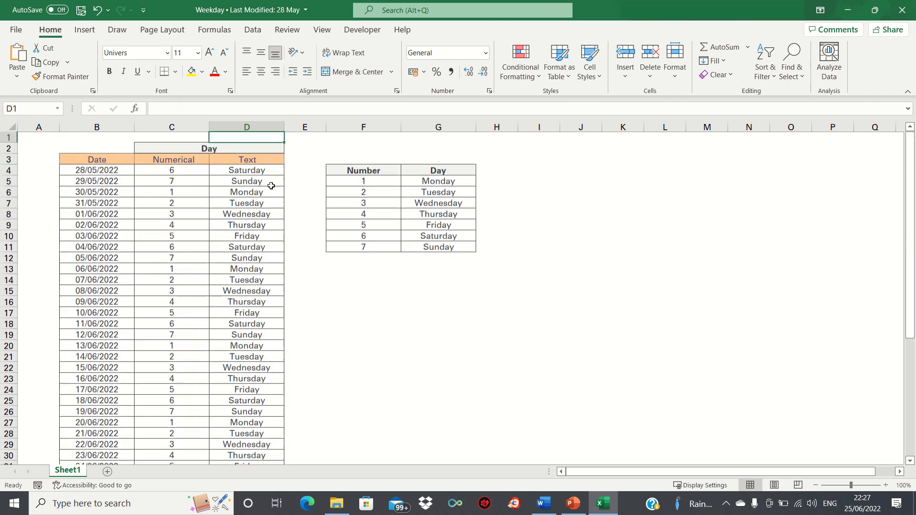
key("Down")
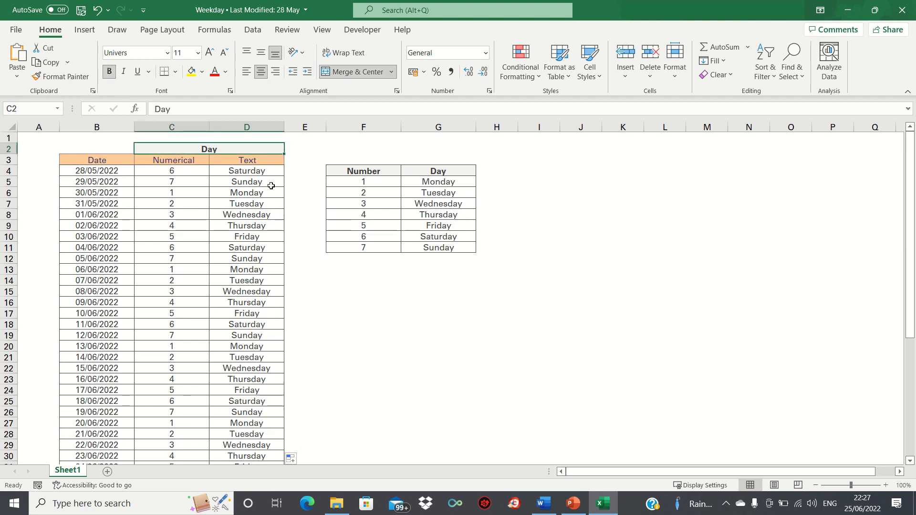